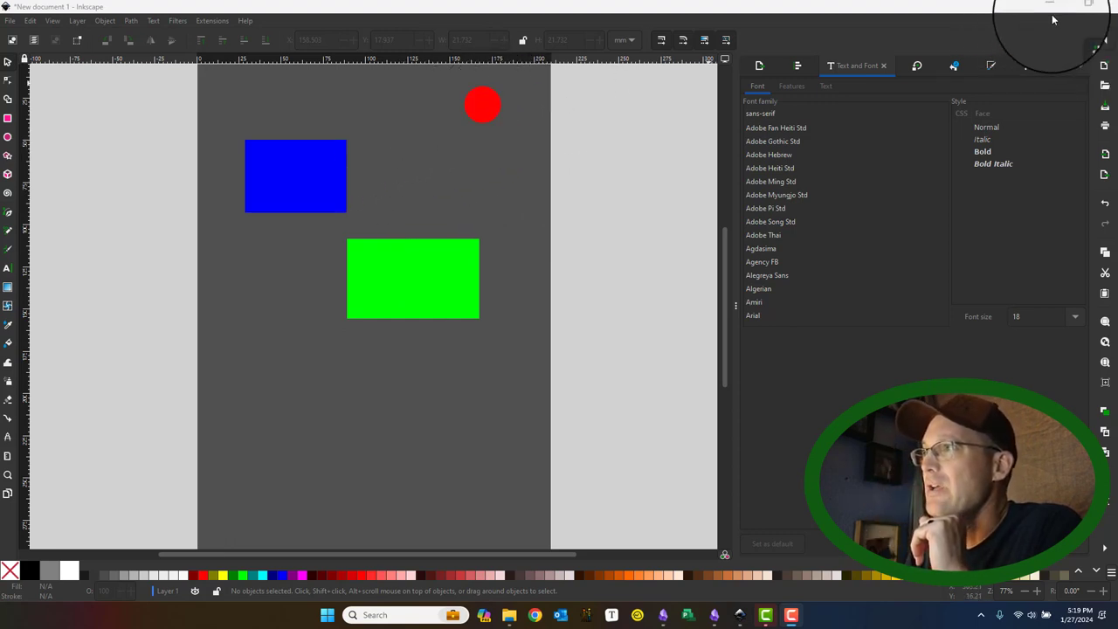
Turn off snapping to Grids and Guide lines while leaving snapping itself enabled.
left_click(1105, 41)
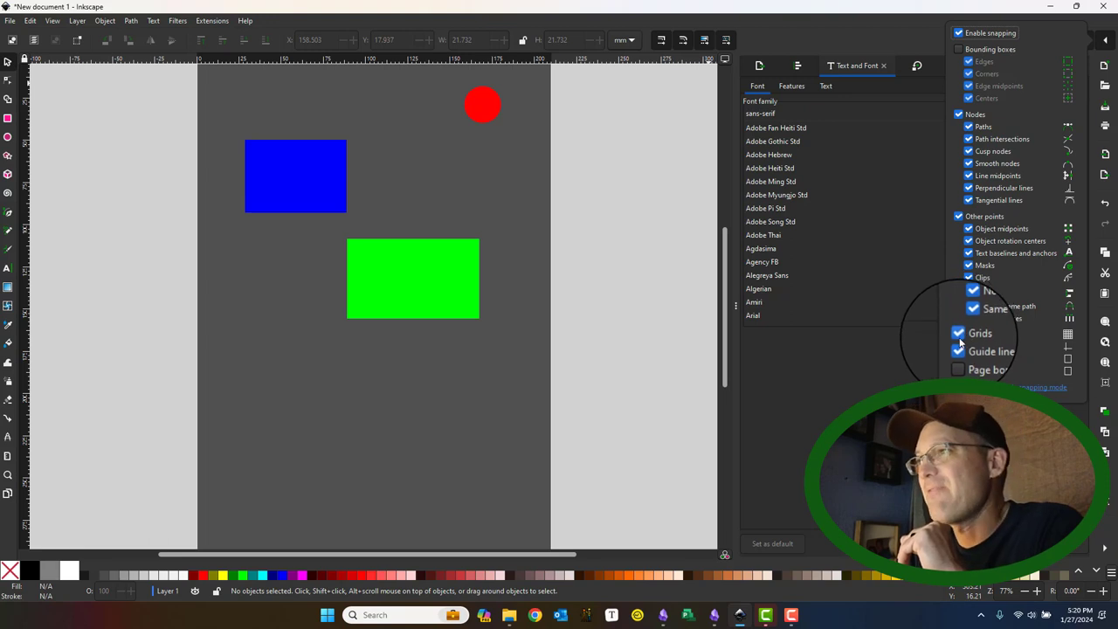
left_click(960, 340)
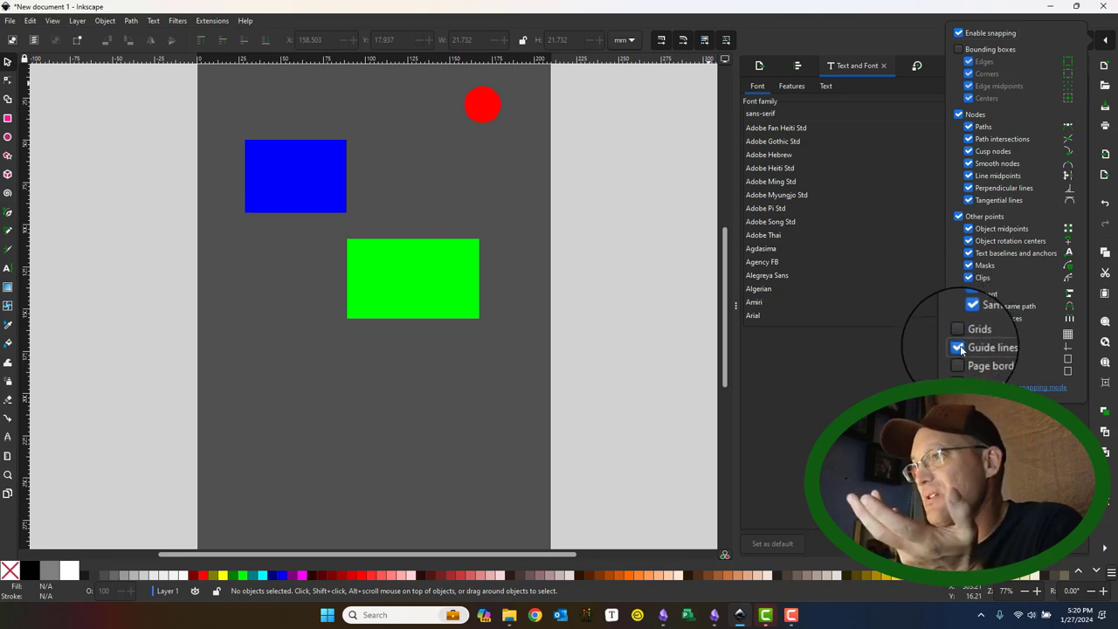
left_click(959, 345)
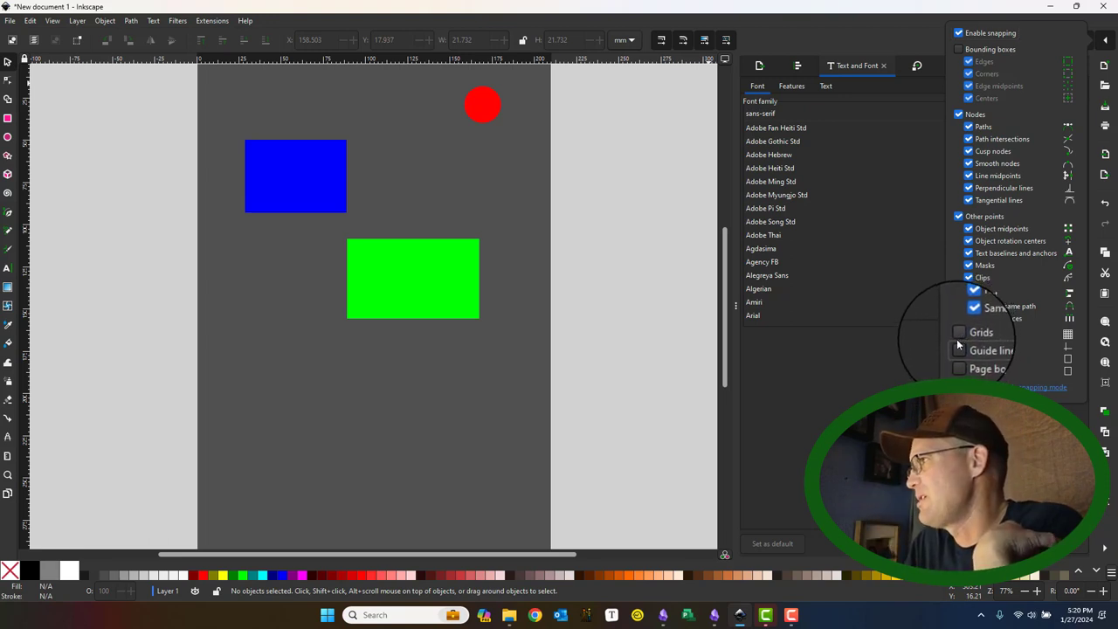
left_click(612, 244)
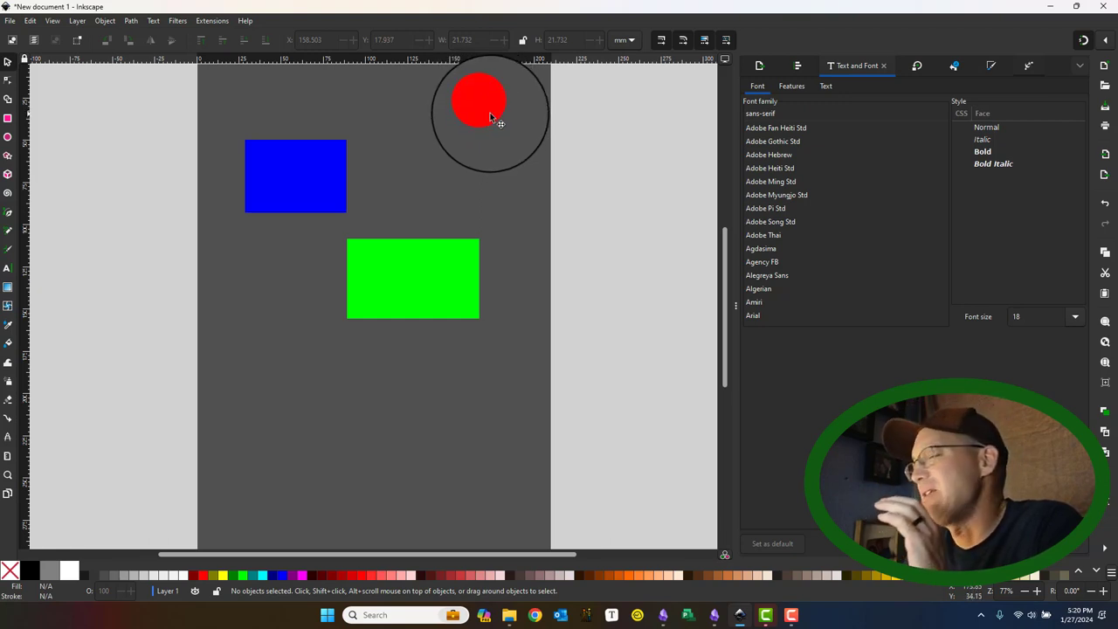
Drag the red circle slightly left and down to X 151.949, Y 22.767 mm.
left_click(482, 93)
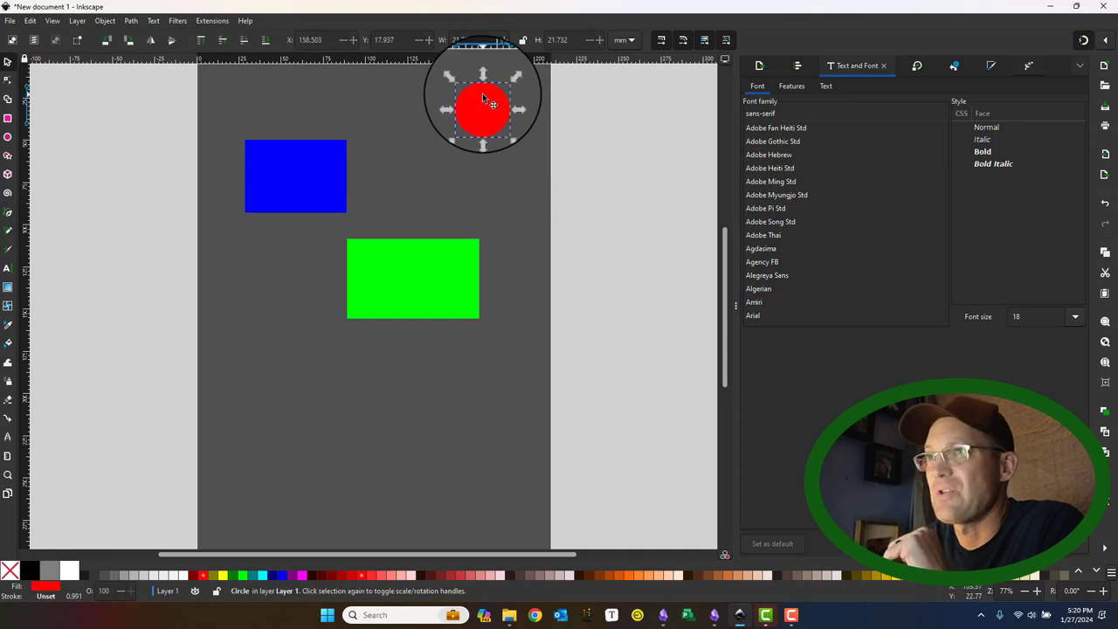
left_click_drag(487, 105, 467, 117)
Zoom in and drag the red circle down toward the rectangles.
scroll(468, 131, "up", 4)
scroll(470, 175, "down", 1)
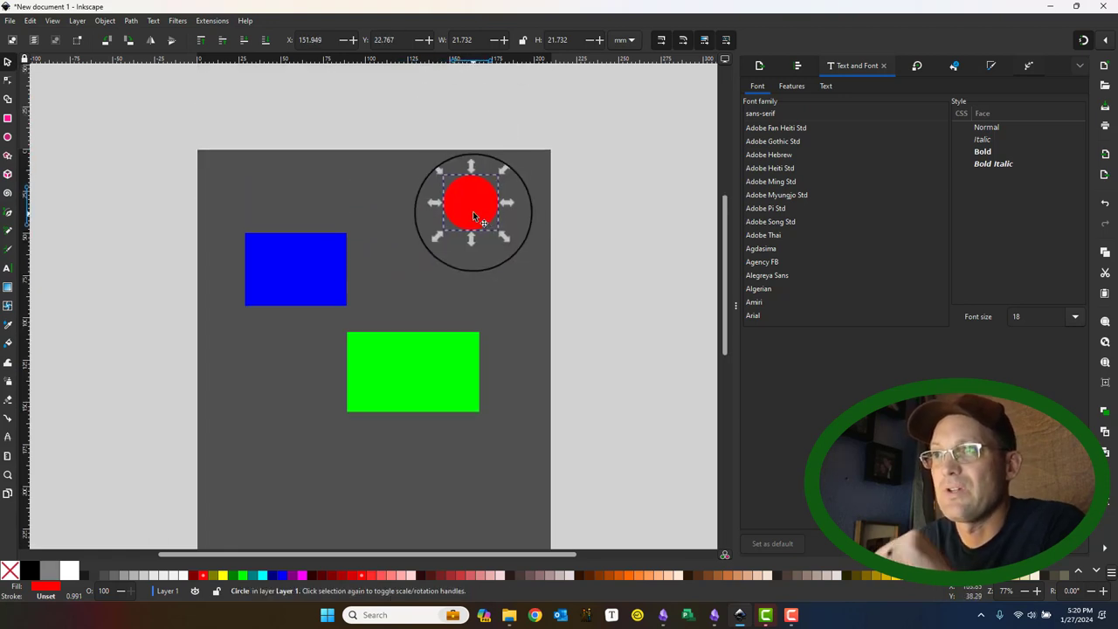
scroll(457, 278, "up", 2)
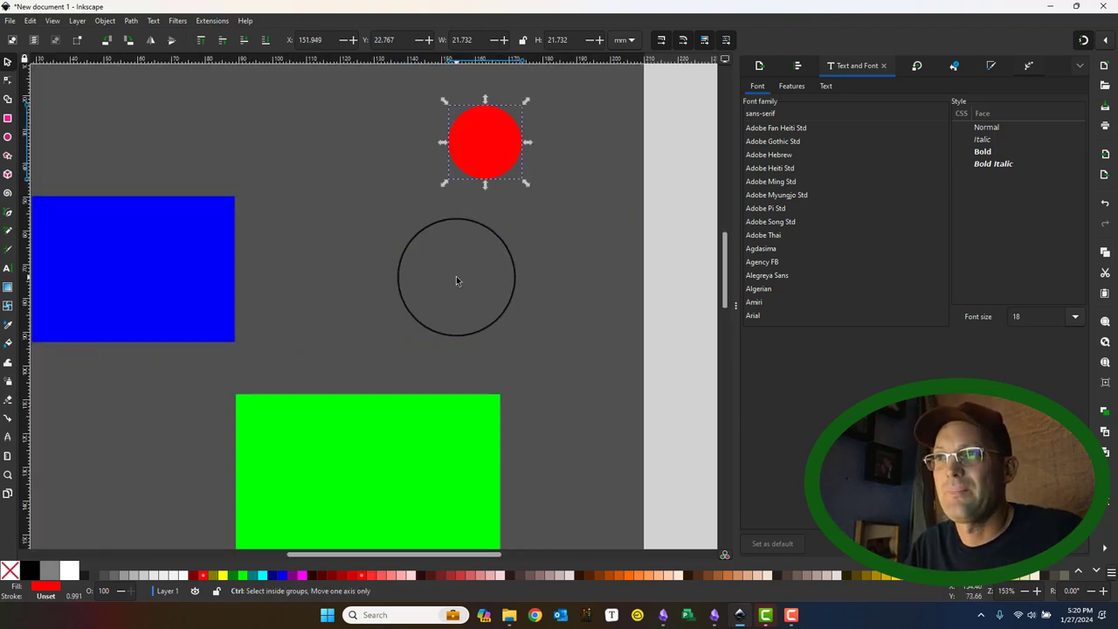
scroll(457, 278, "down", 1)
scroll(464, 245, "up", 1)
left_click_drag(483, 159, 481, 170)
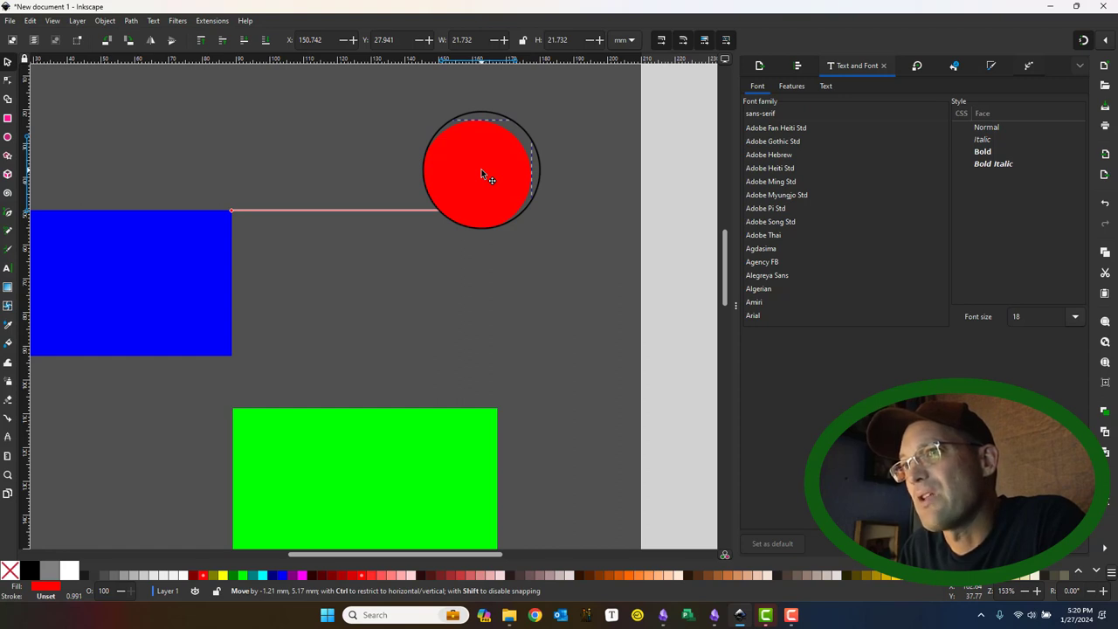
left_click_drag(482, 168, 500, 211)
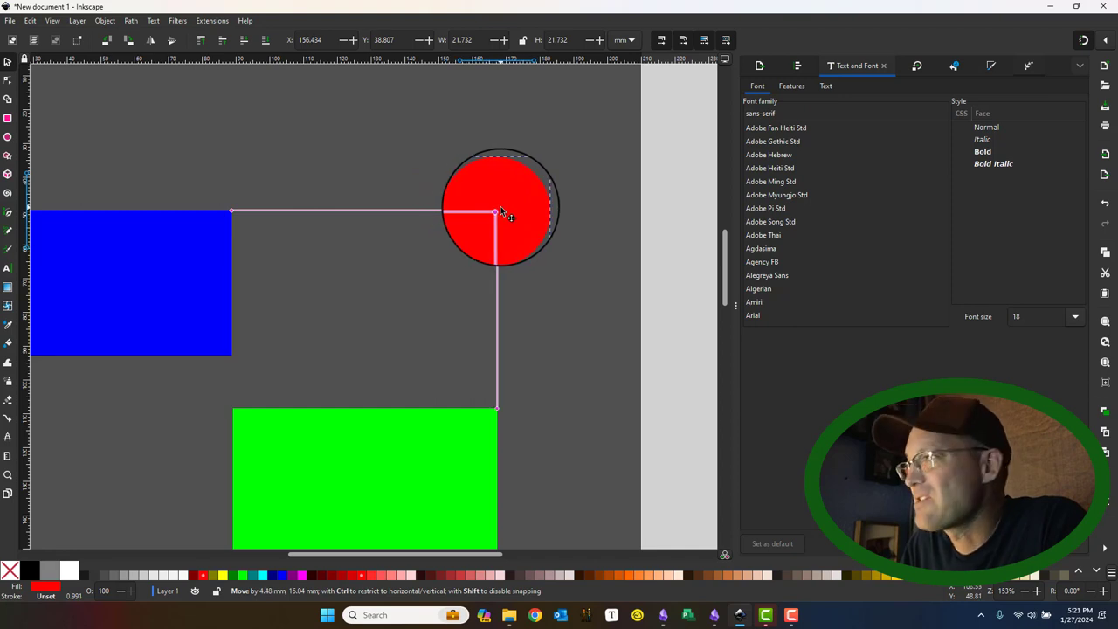
Snap the red circle to the rectangles' edges, ending beside the green rectangle at X 157.814, Y 35.012 mm.
left_click_drag(500, 212, 501, 211)
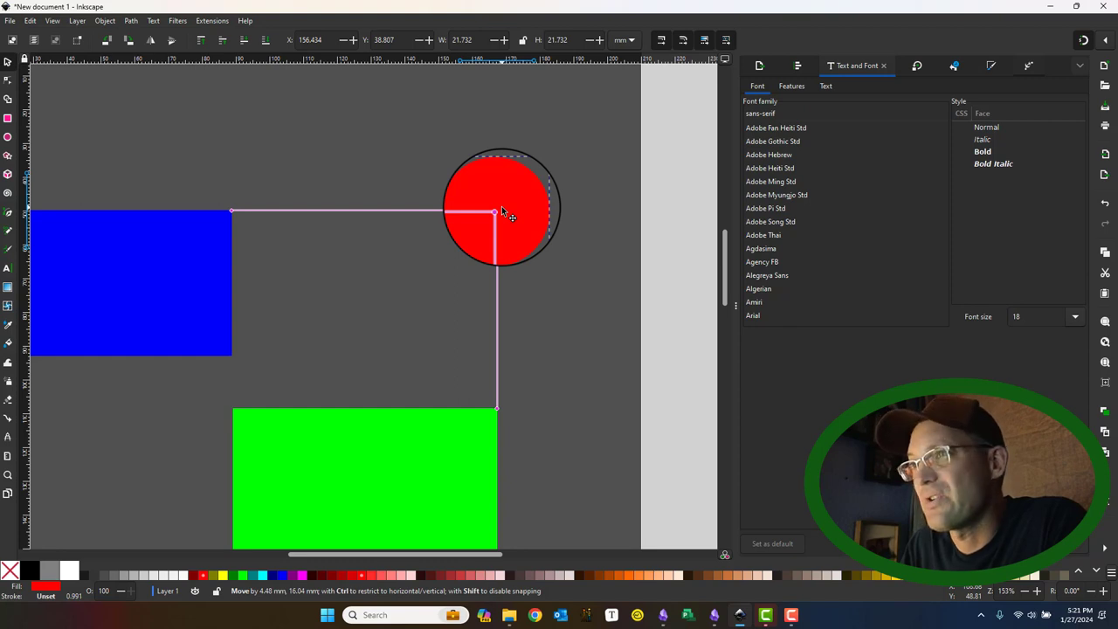
left_click_drag(501, 208, 368, 355)
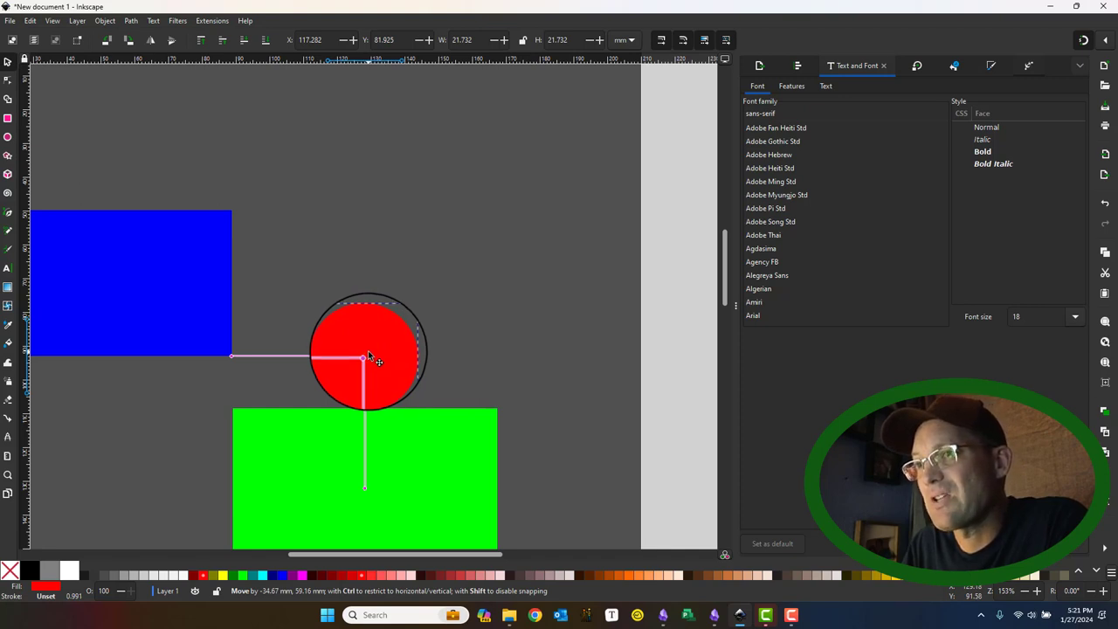
left_click_drag(371, 358, 507, 225)
Drop the red circle below the green rectangle's left side at X 79.338, Y 163.160 mm.
scroll(508, 225, "down", 4)
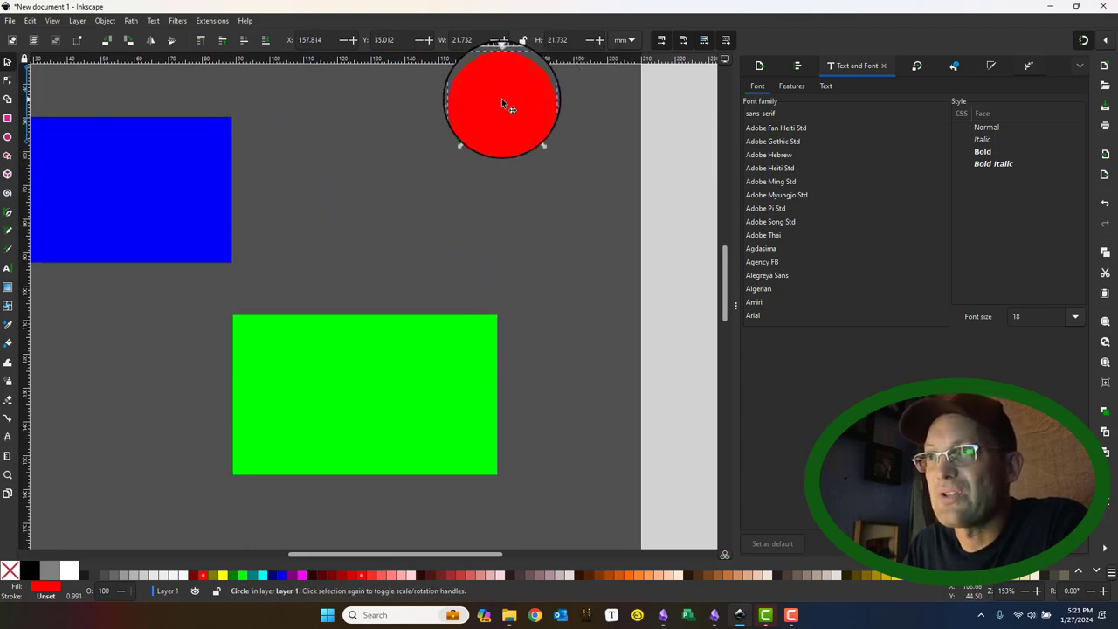
left_click_drag(502, 98, 234, 494)
scroll(169, 282, "down", 4)
scroll(226, 305, "up", 1)
left_click_drag(169, 283, 241, 440)
left_click(241, 441)
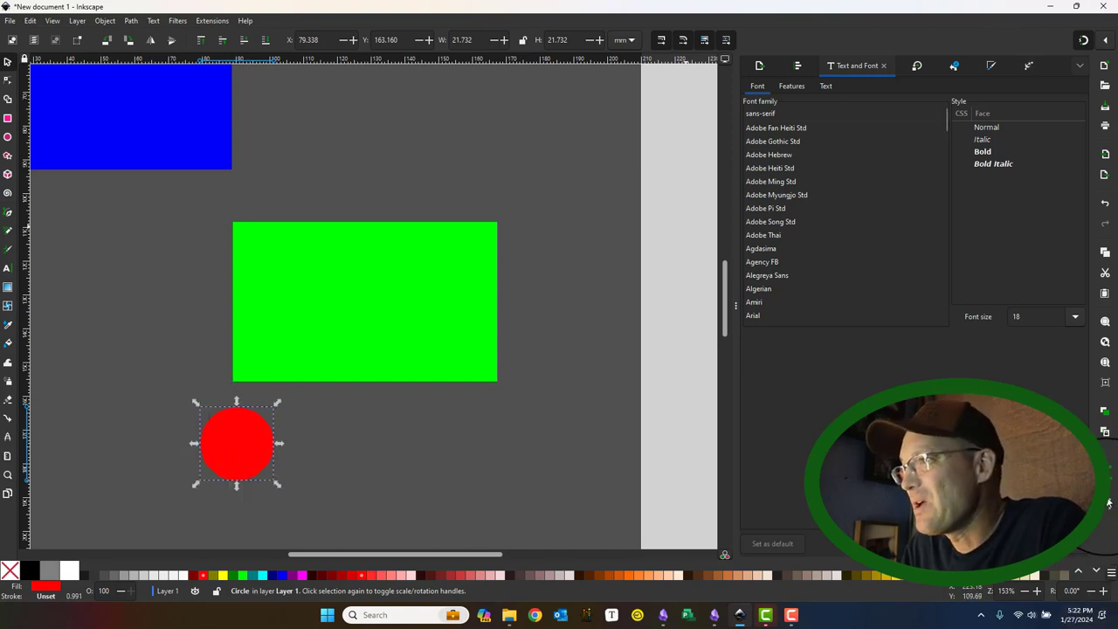
left_click(1106, 547)
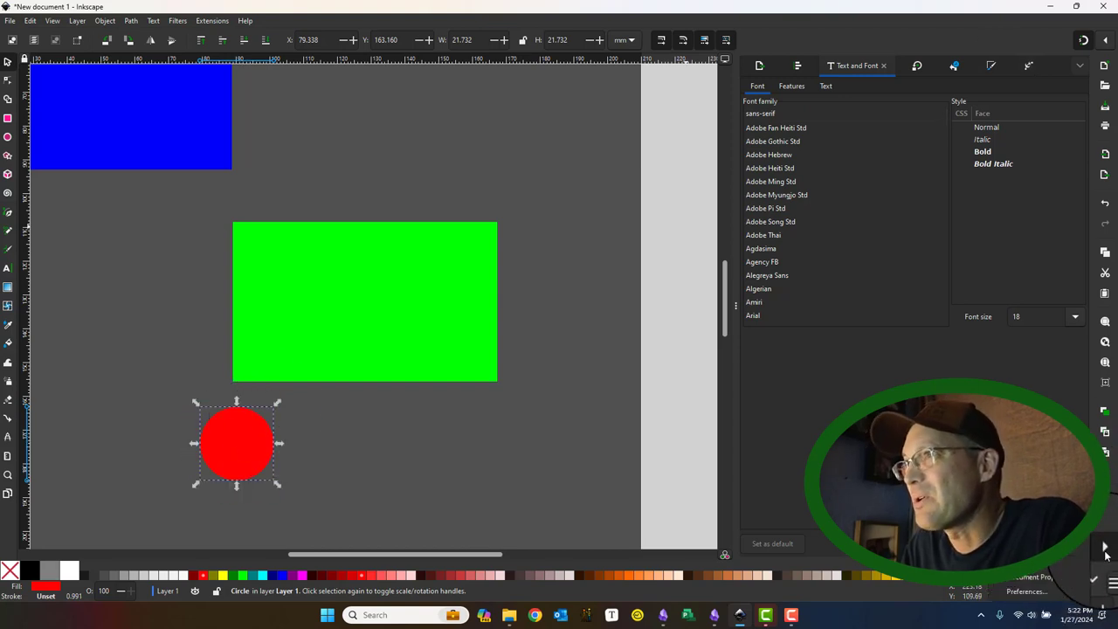
Open Align and Distribute and snap the red circle below the green rectangle with equal spacing, at X 78.131, Y 169.542 mm.
left_click(797, 66)
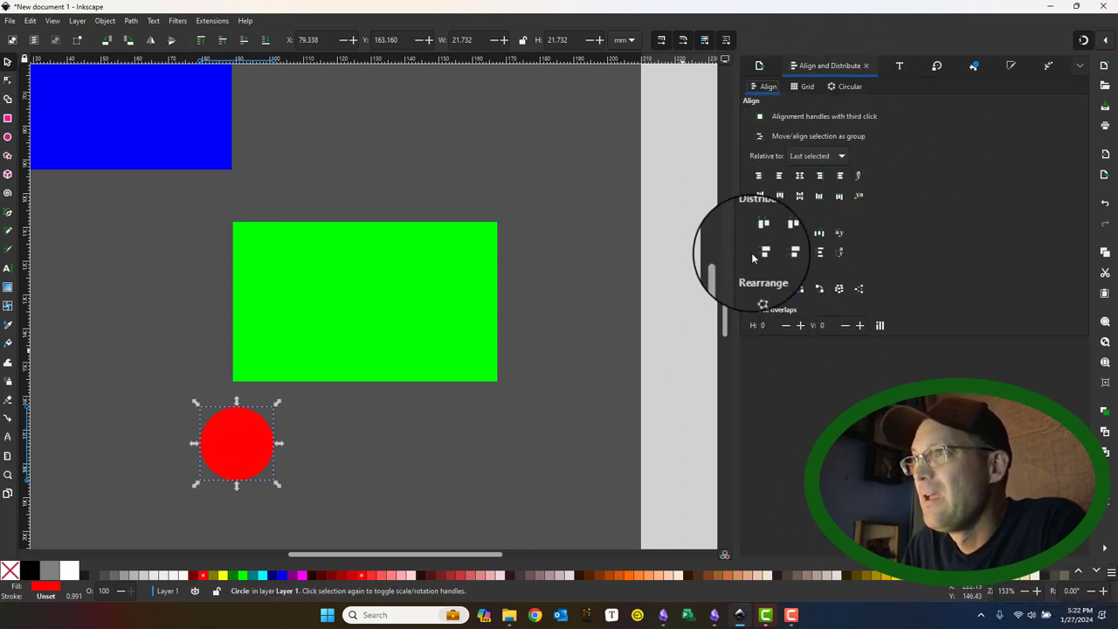
left_click_drag(245, 440, 246, 477)
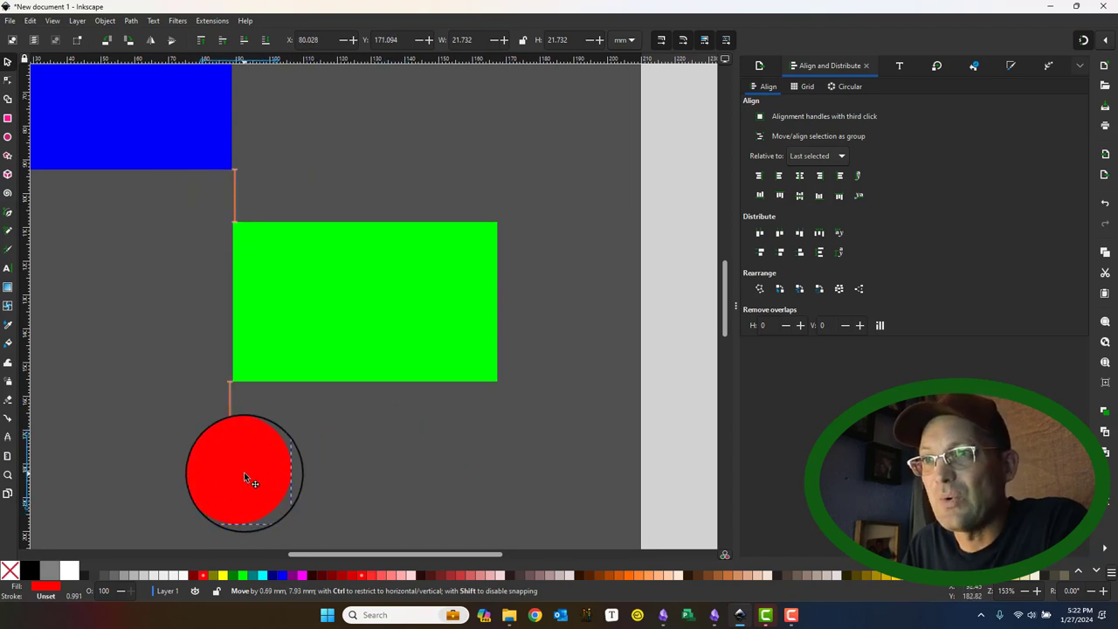
mouse_move(245, 473)
left_mouse_down()
mouse_move(242, 484)
mouse_move(241, 472)
left_mouse_up()
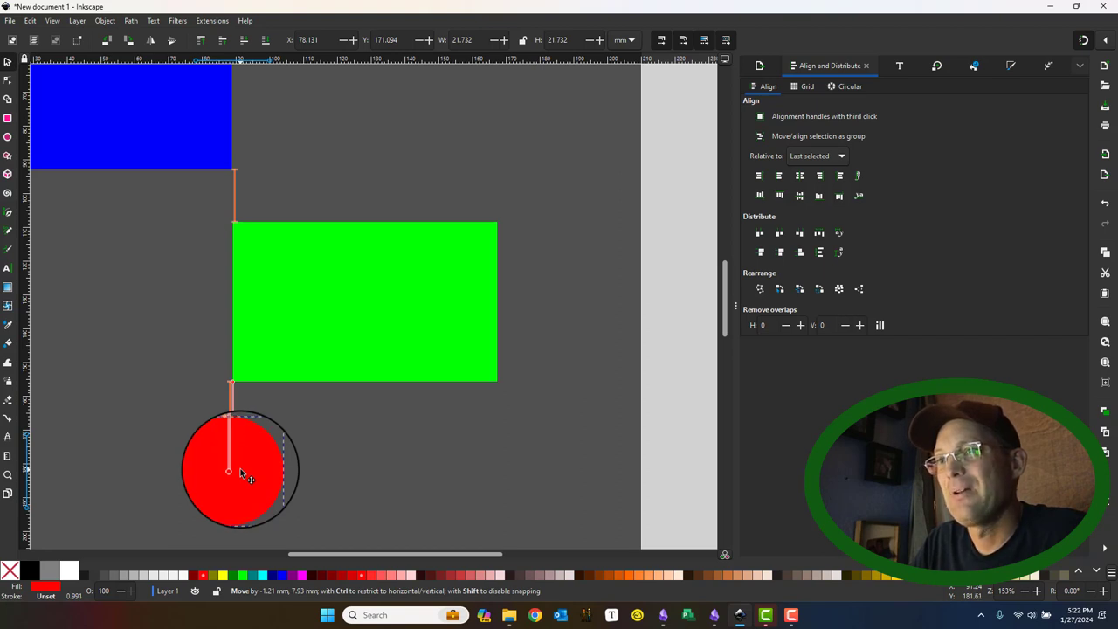
left_click_drag(241, 467, 241, 467)
Clear the selection, pan the canvas, and drag the blue rectangle toward the lower left.
left_click(380, 414)
scroll(261, 380, "up", 4)
scroll(277, 347, "down", 5)
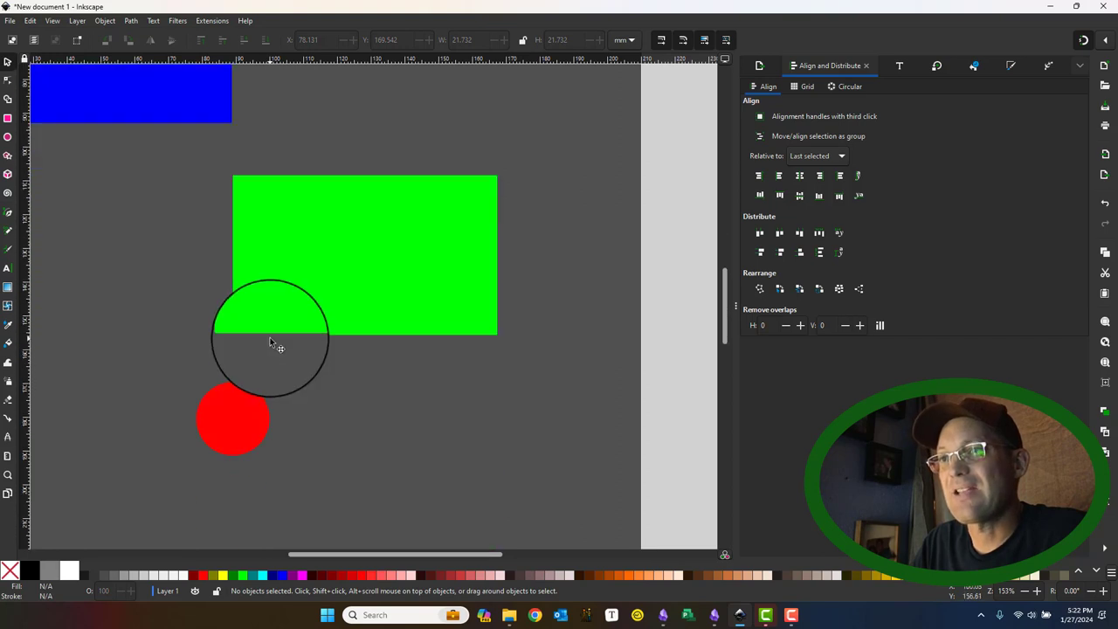
scroll(297, 227, "left", 5)
scroll(253, 242, "up", 1)
scroll(306, 165, "down", 1)
left_click_drag(355, 88, 294, 444)
Move the green rectangle right and lower, then space the blue rectangle evenly from the red circle.
left_click_drag(479, 297, 255, 451)
left_click_drag(545, 210, 549, 352)
left_click_drag(261, 451, 249, 448)
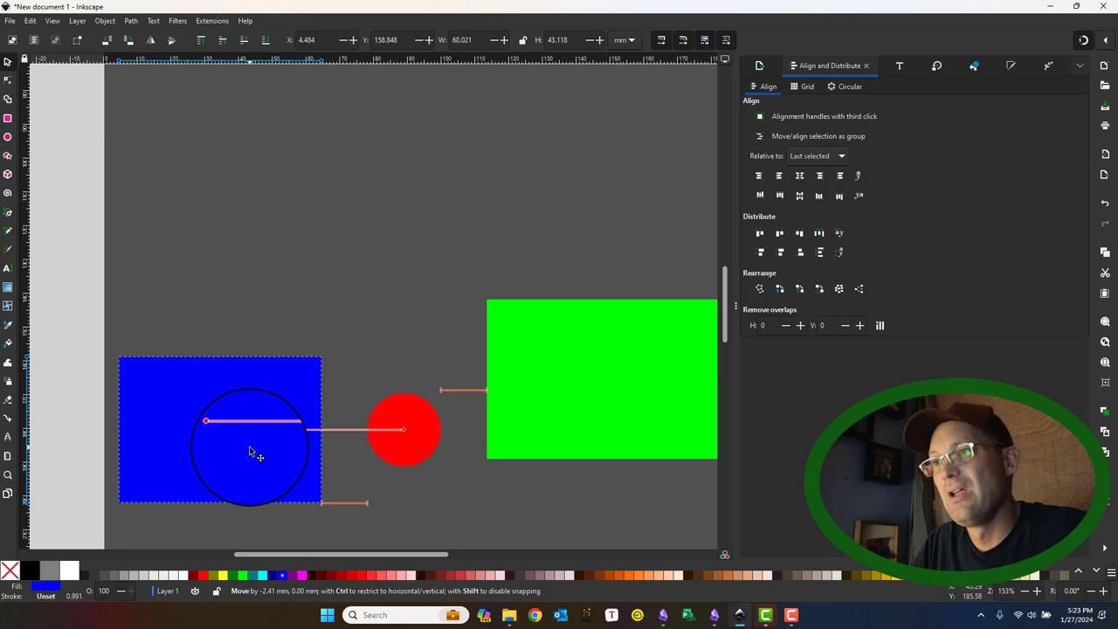
left_click_drag(249, 452, 484, 225)
Drag the blue rectangle up and right beside the green rectangle, to X 40.531, Y 140.911 mm.
left_click(1081, 55)
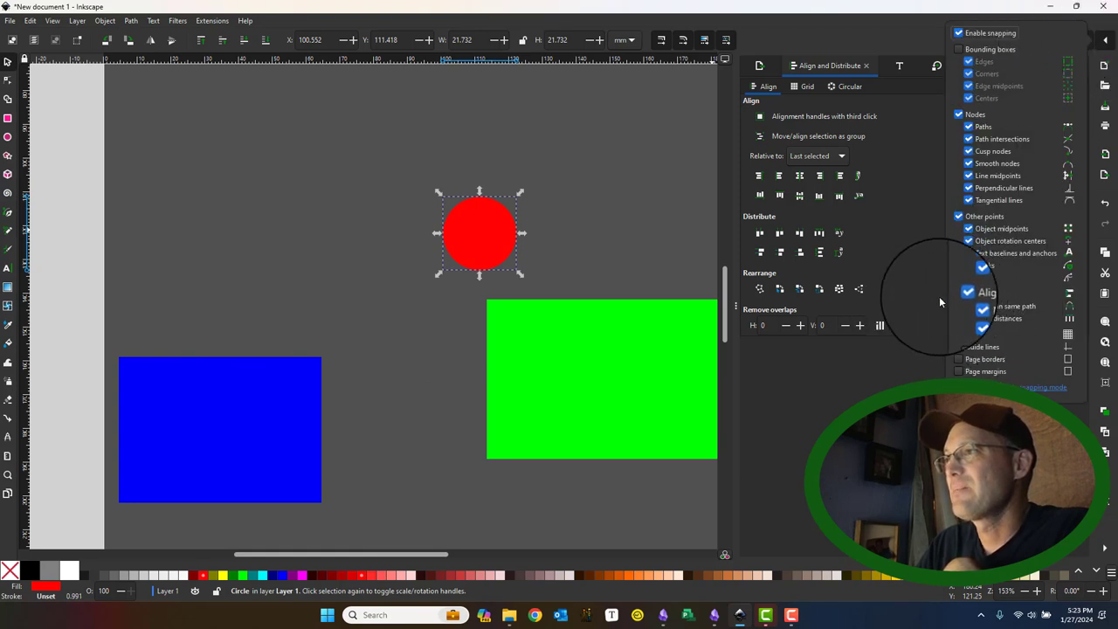
left_click(259, 423)
left_click_drag(259, 416, 570, 155)
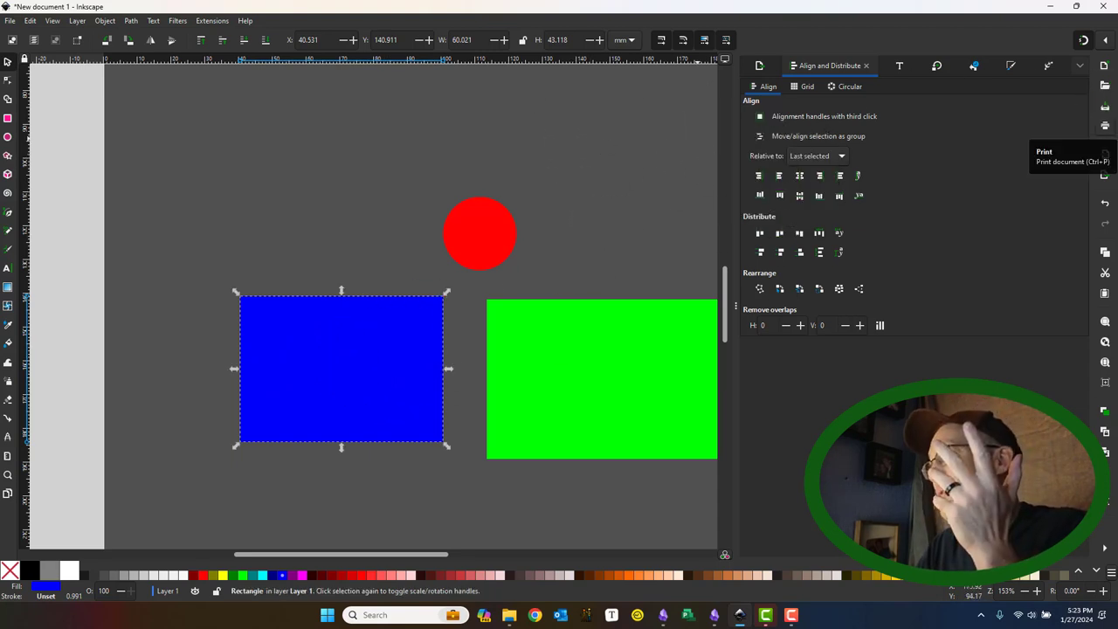